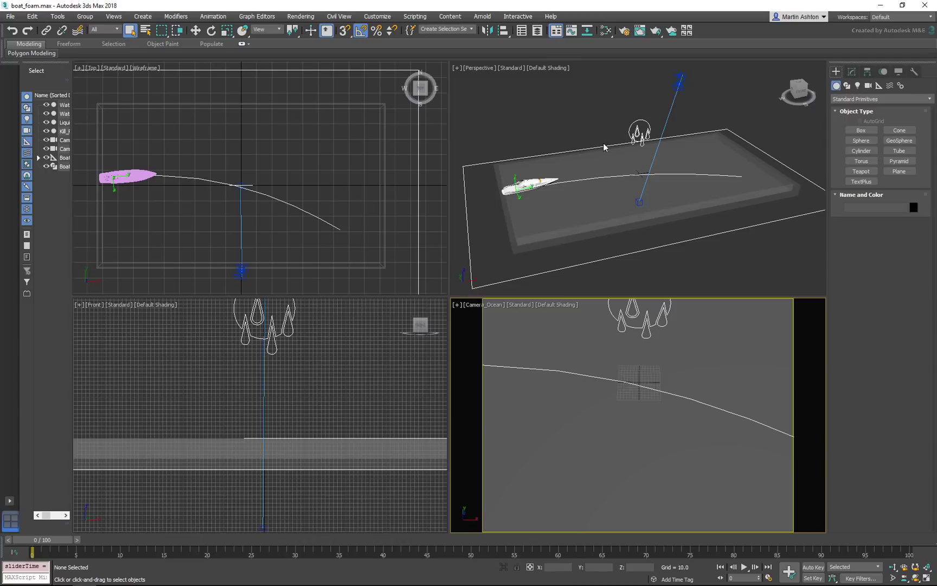
Open Liquid_Ocean's Simulation View and start solving the Solver_Hi_Res solver.
left_click(630, 130)
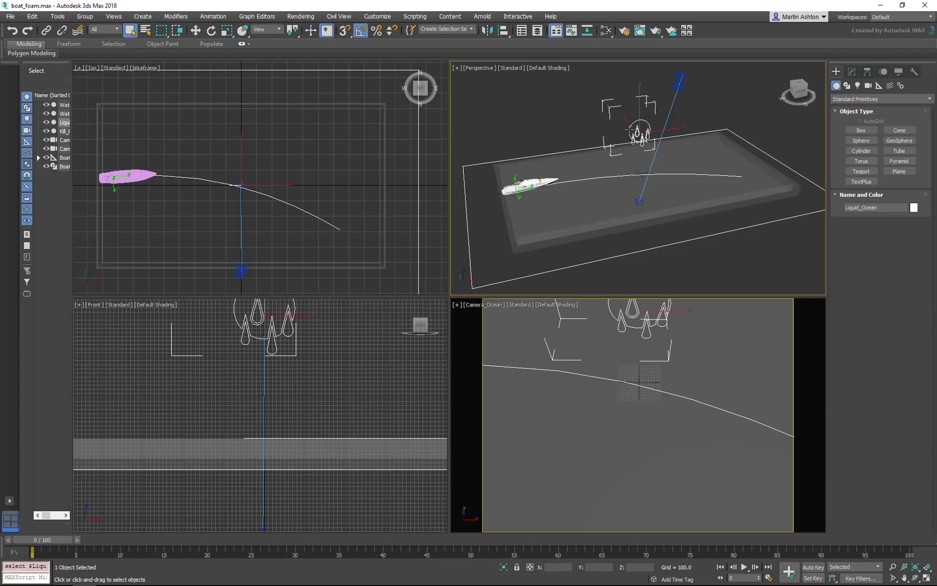
left_click(852, 72)
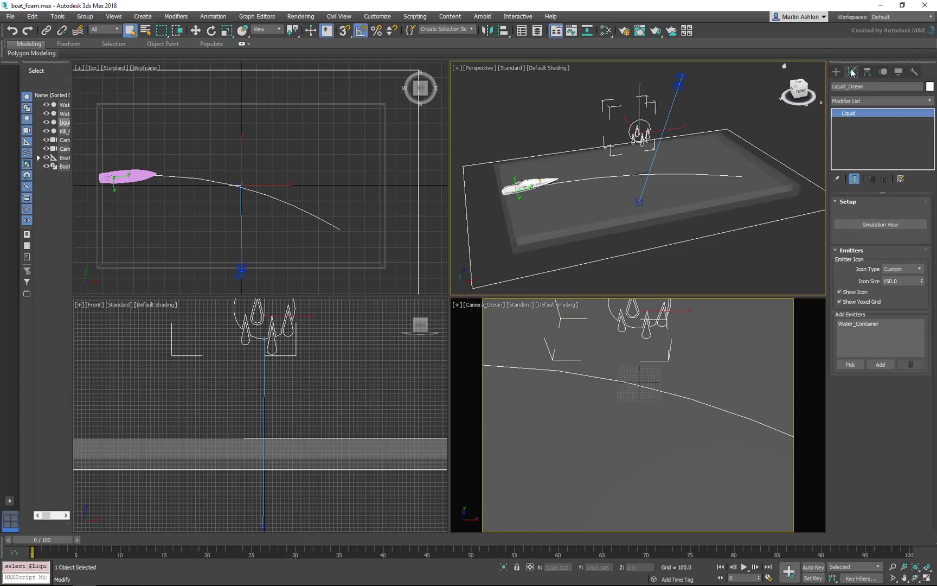
left_click(866, 224)
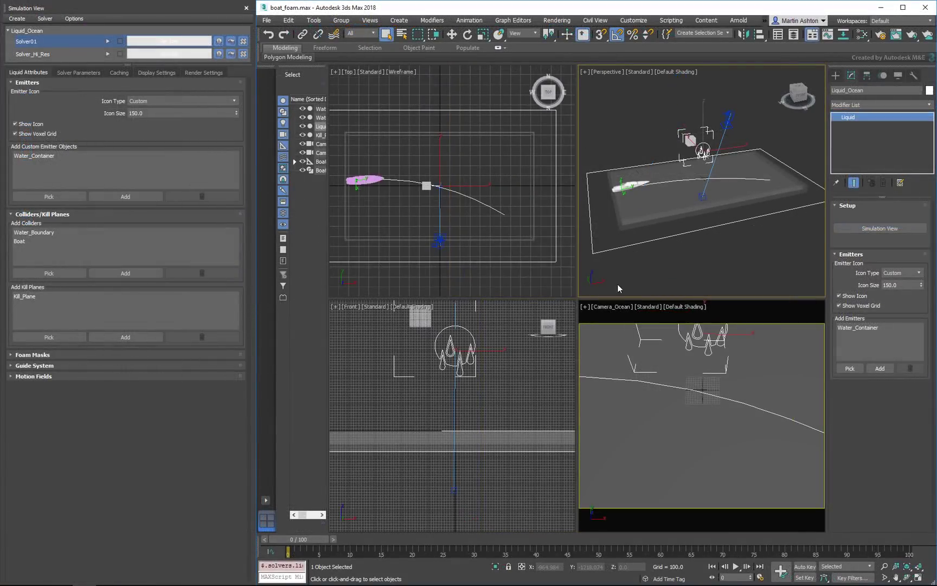
left_click(72, 54)
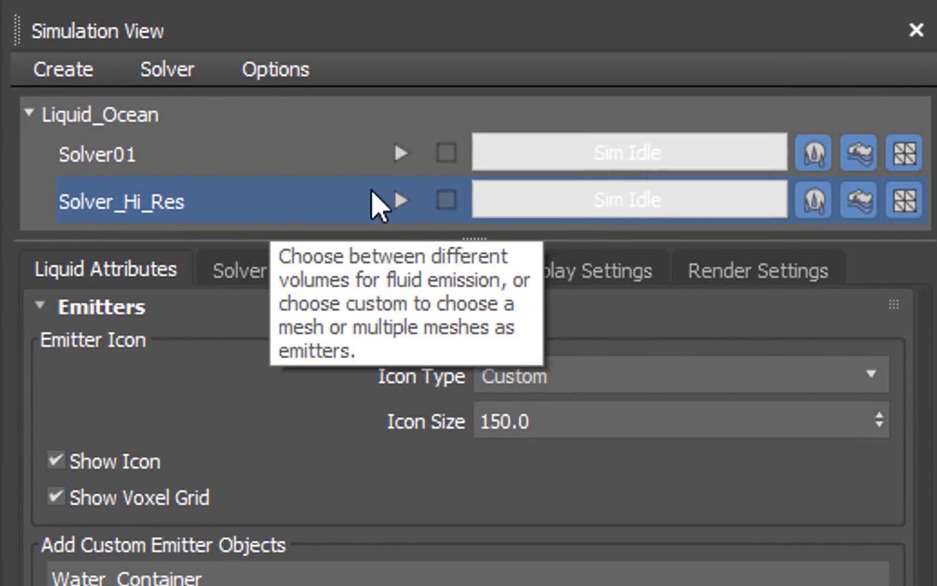
left_click(404, 204)
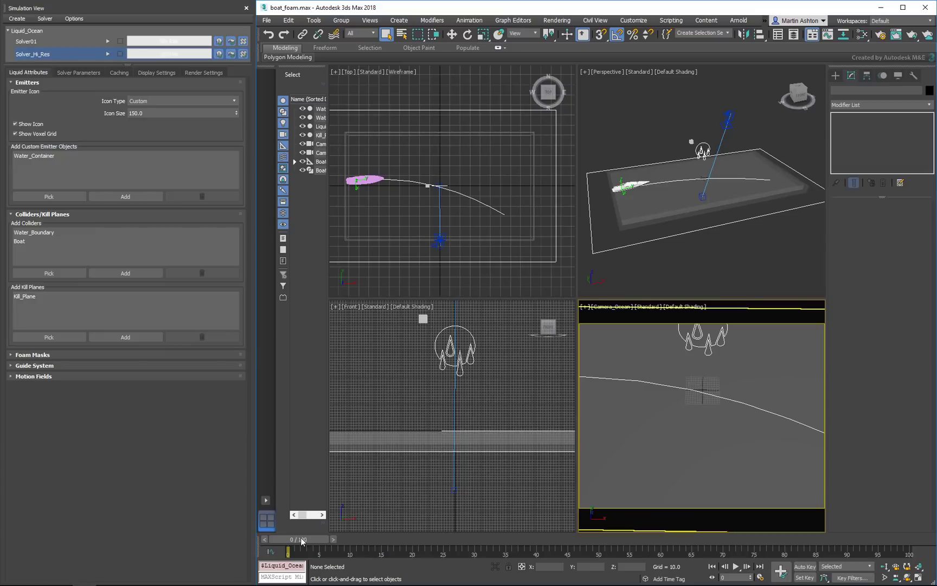
Render the camera view at frame 28, then show the liquid's Render Settings.
left_click_drag(301, 539, 466, 547)
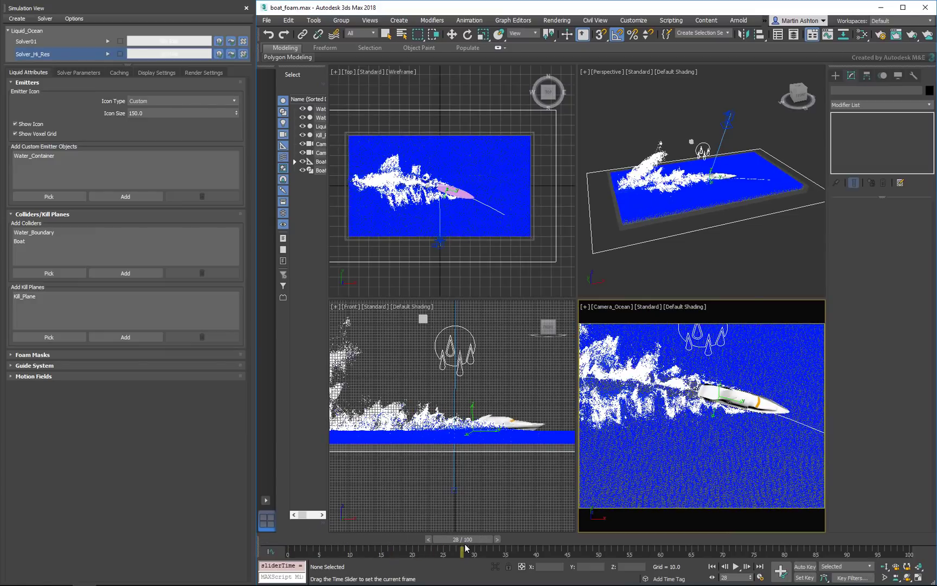
key("shift+q")
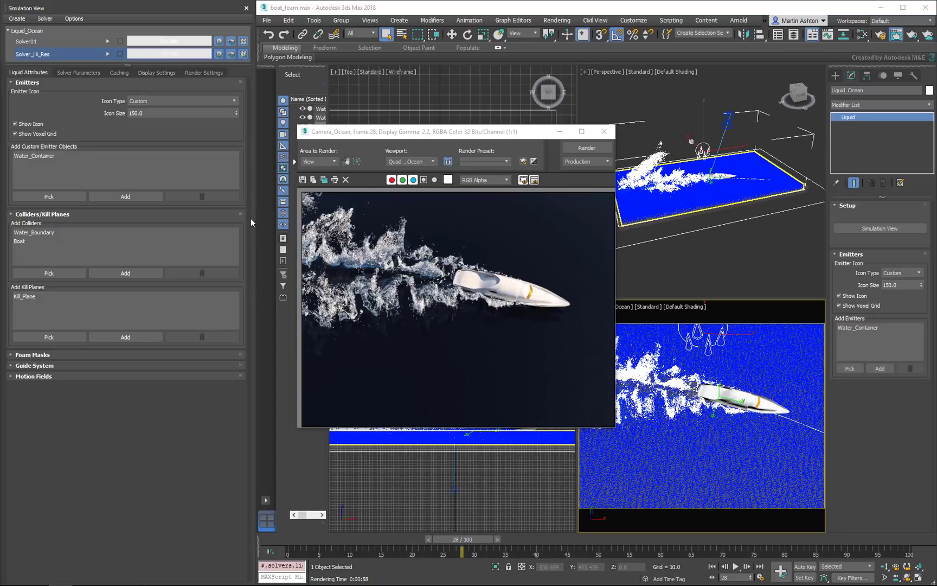
left_click(207, 73)
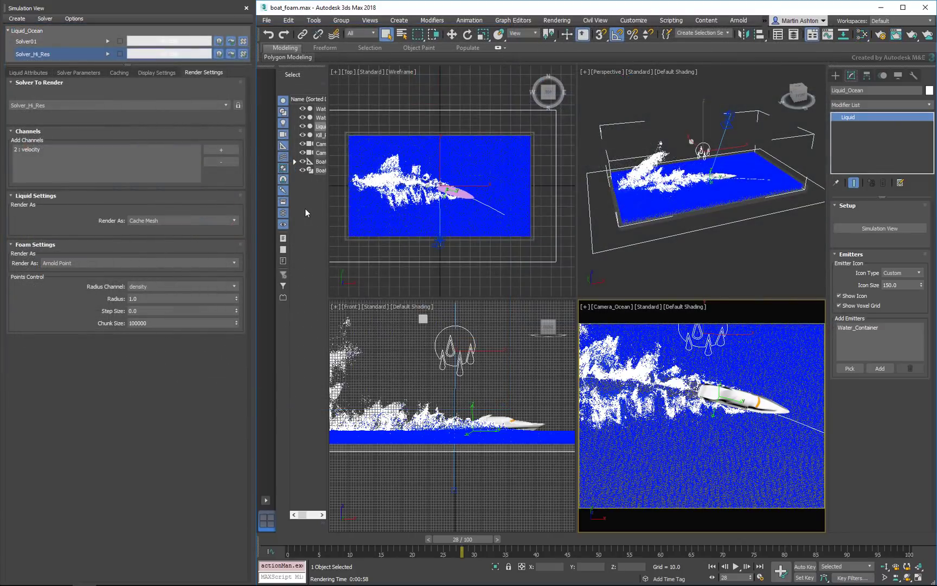
Set foam Render As to Arnold Surface with Mesh surface type, and render frame 28.
left_click(140, 263)
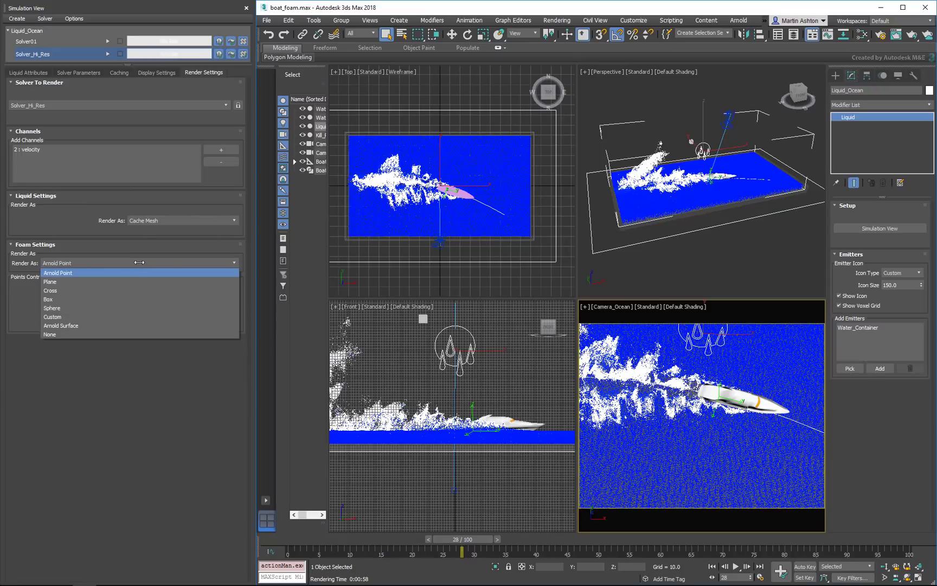
left_click(85, 325)
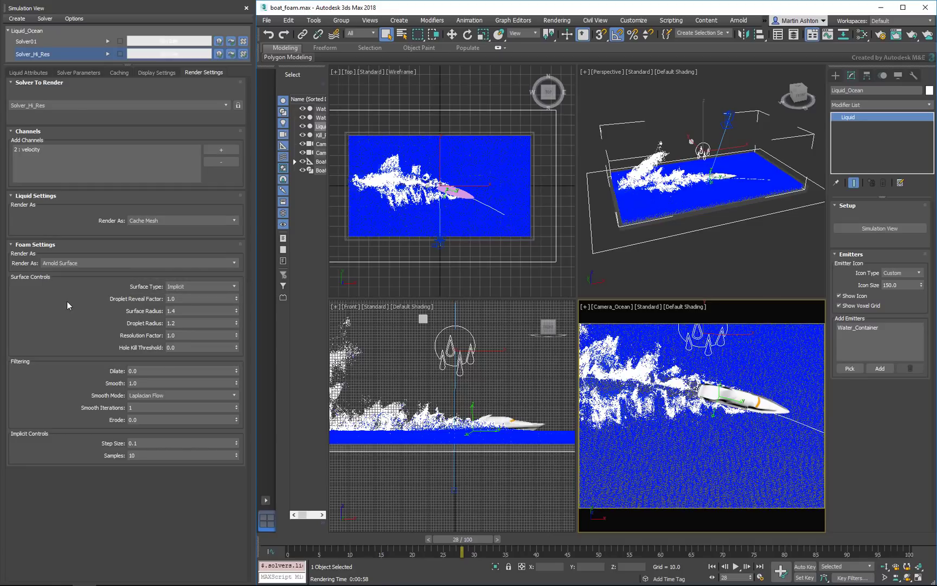
left_click(224, 285)
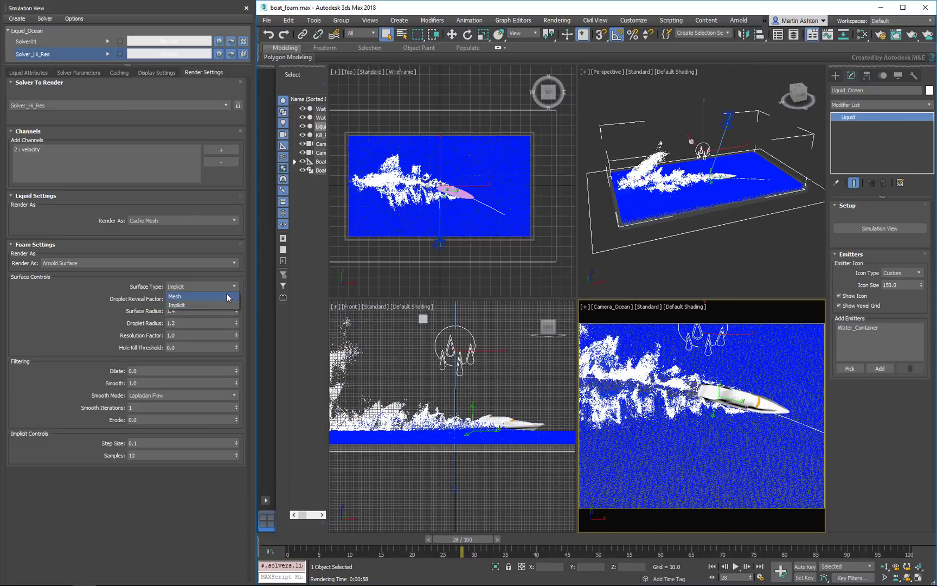
left_click(227, 296)
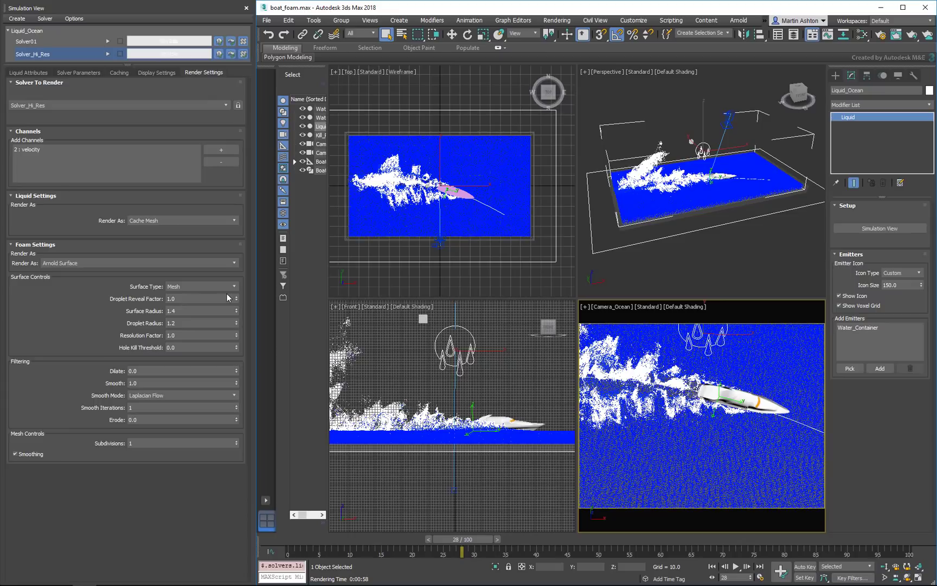
key("shift+q")
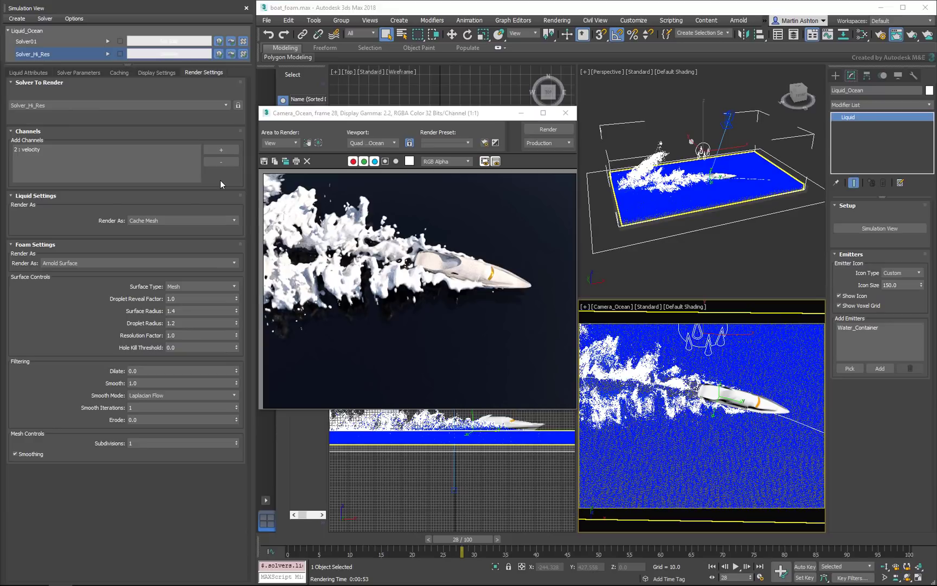
Close the render window and switch foam back to Arnold Point with Step Size 1.0.
left_click(566, 112)
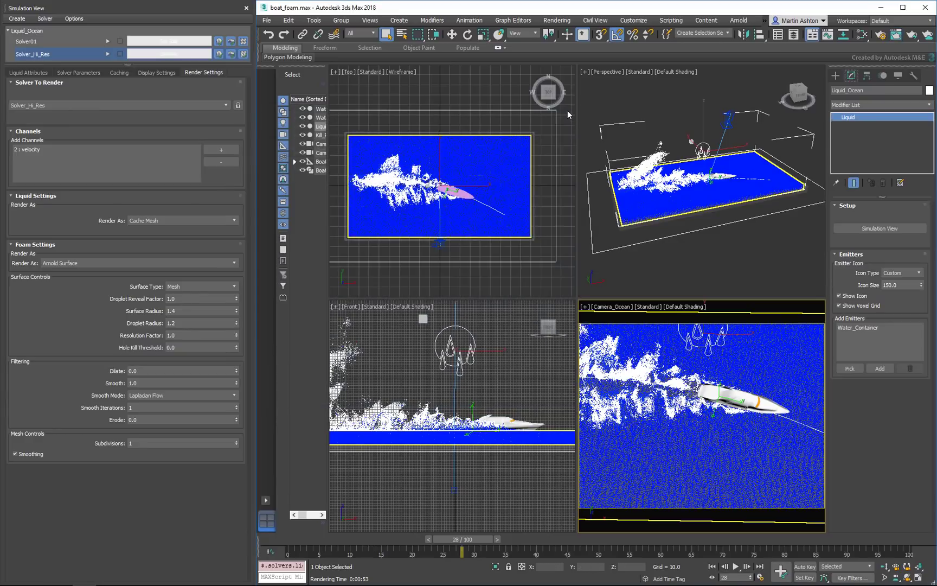
left_click(225, 262)
left_click(207, 271)
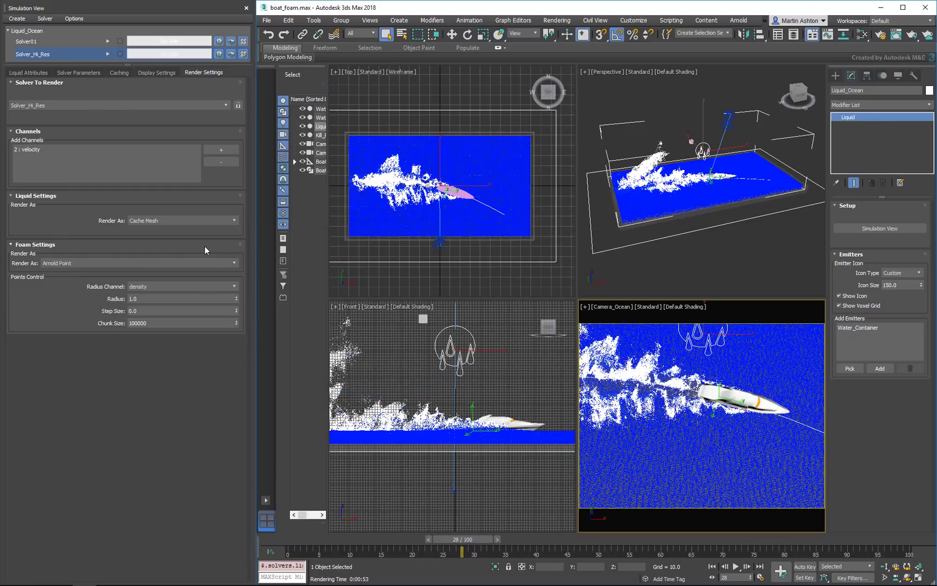
left_click(131, 311)
type("1")
key("Return")
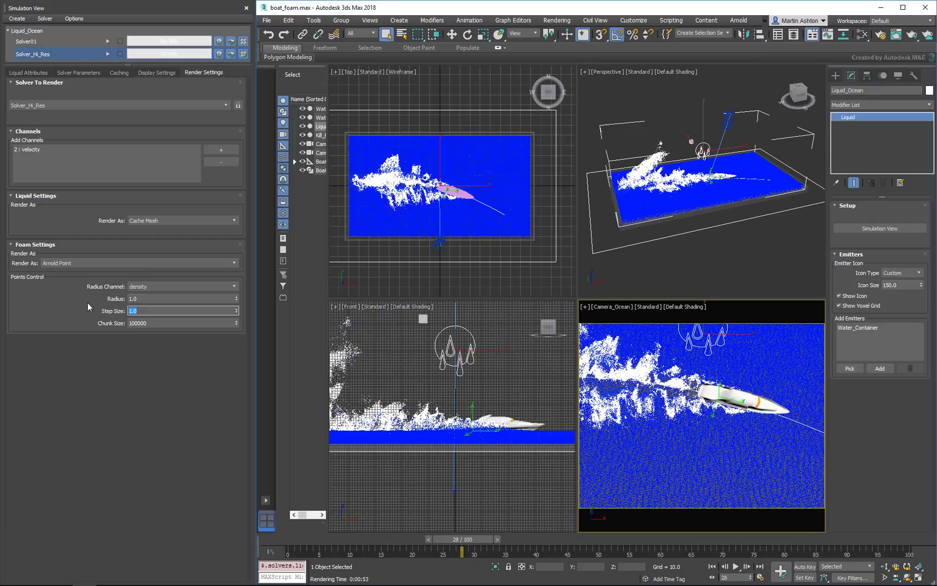
Add an Arnold Standard Volume material node to the Slate material graph.
left_click(863, 36)
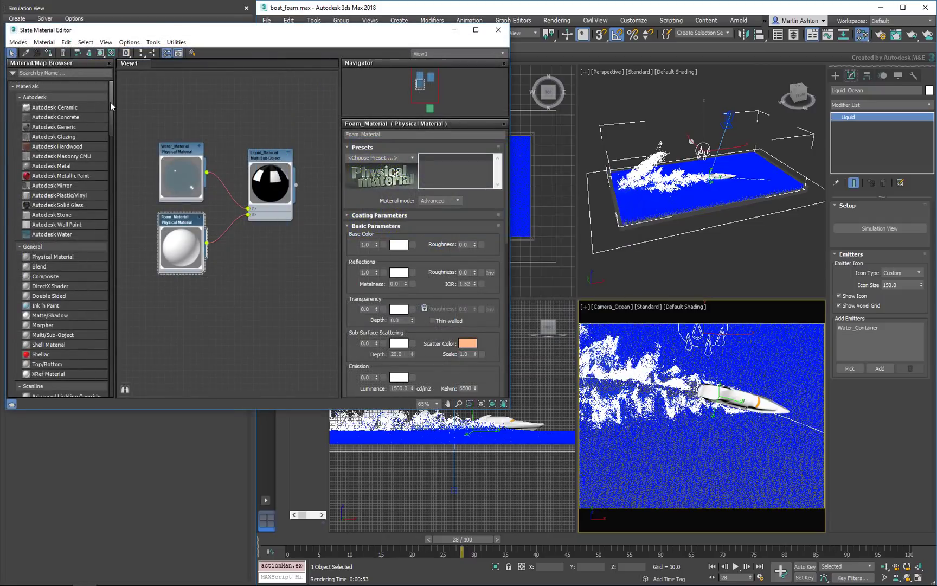
left_click_drag(109, 102, 102, 155)
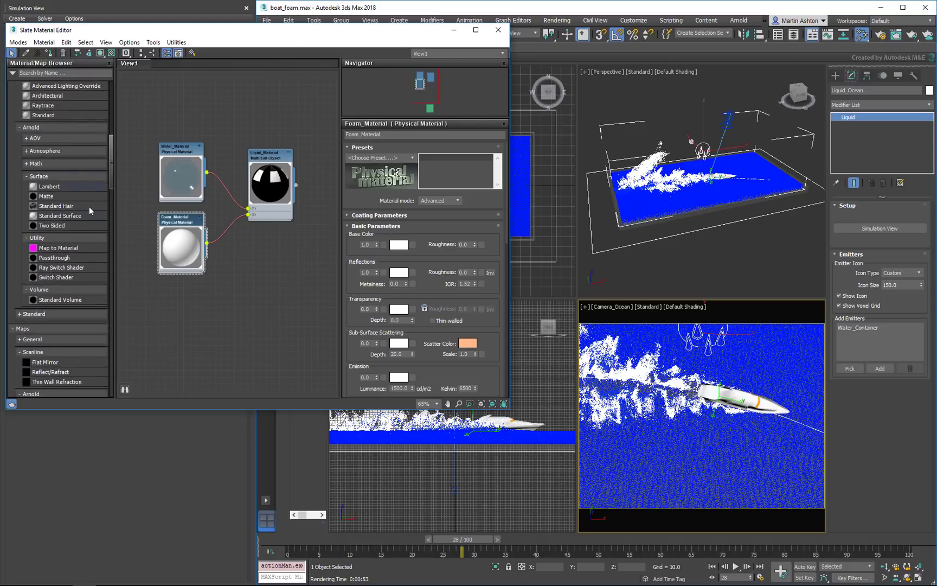
left_click_drag(70, 299, 250, 218)
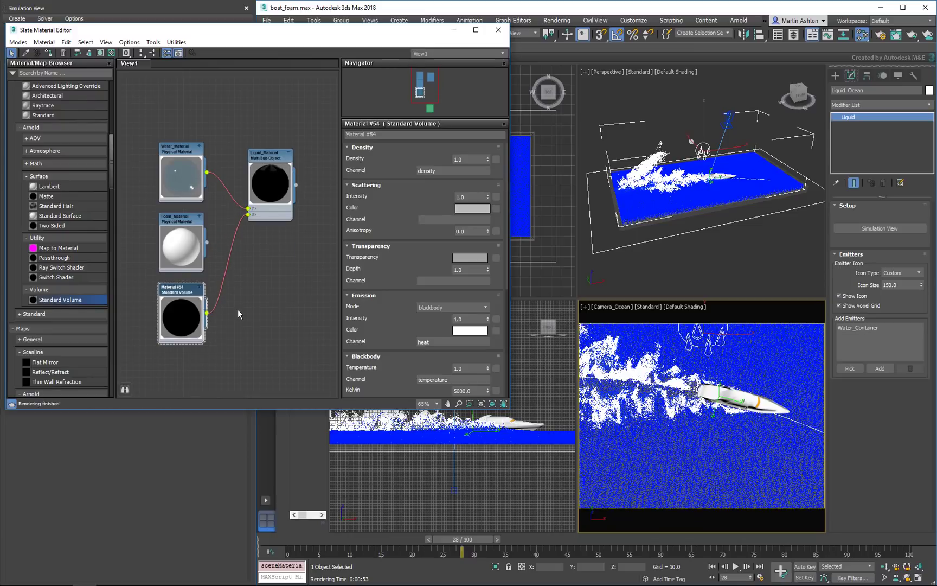
Set the Standard Volume's Scattering Color to pure white and render the camera view.
left_click(461, 208)
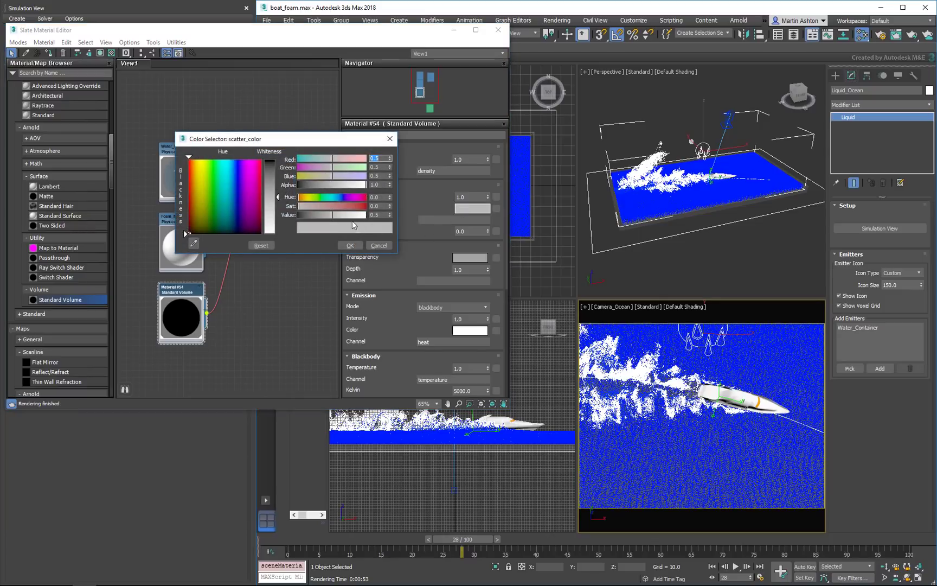
left_click_drag(331, 216, 369, 216)
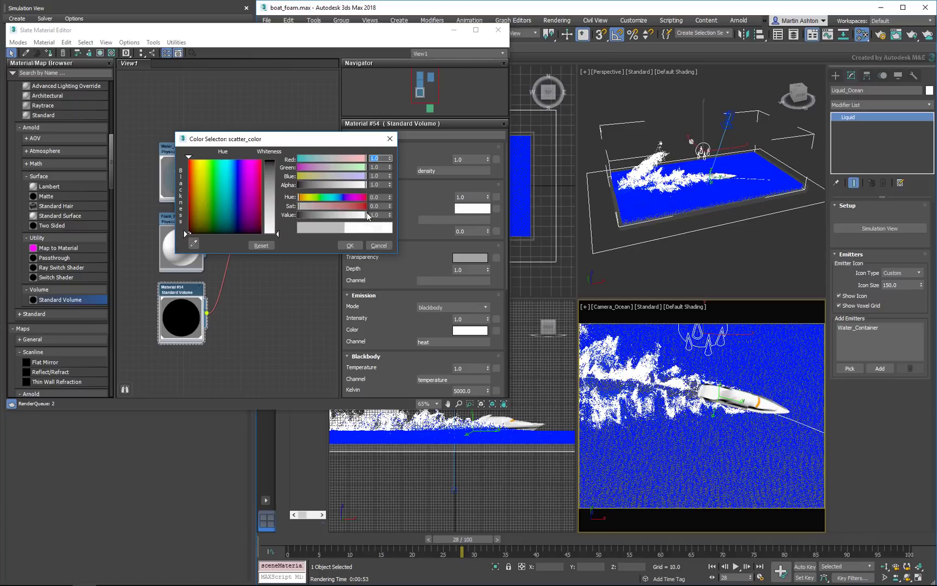
left_click(354, 246)
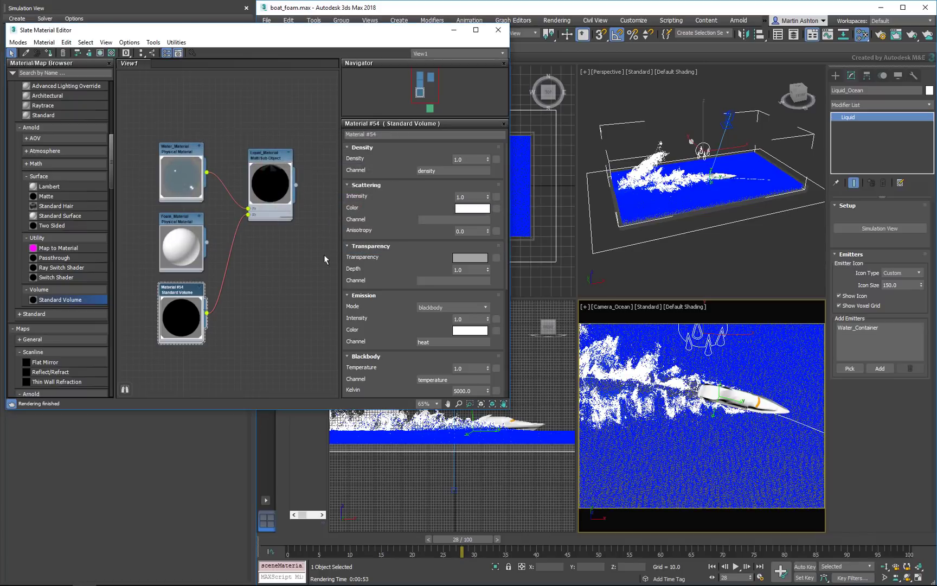
key("shift+q")
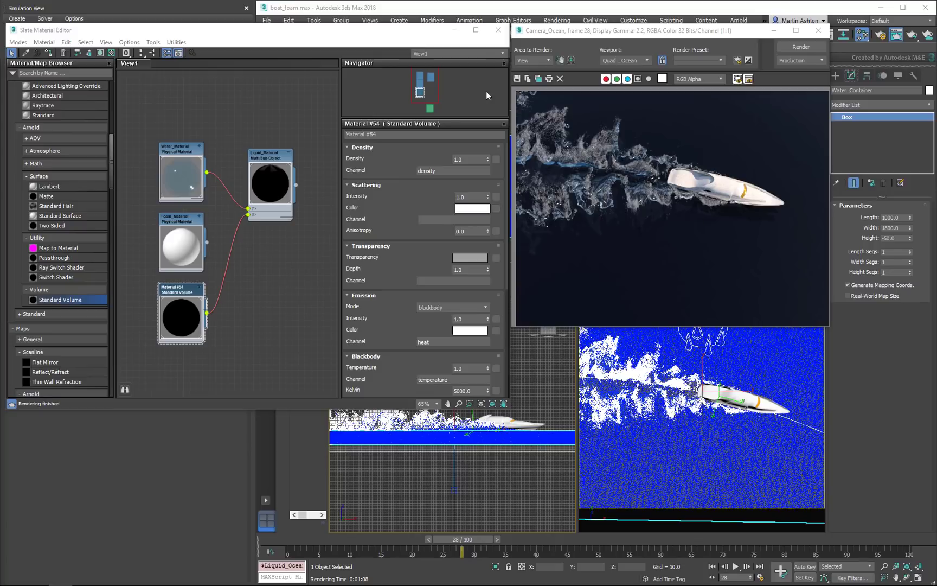
Close Slate and the frame window, raise Arnold Volume Indirect ray depth to 5, and render.
left_click(500, 30)
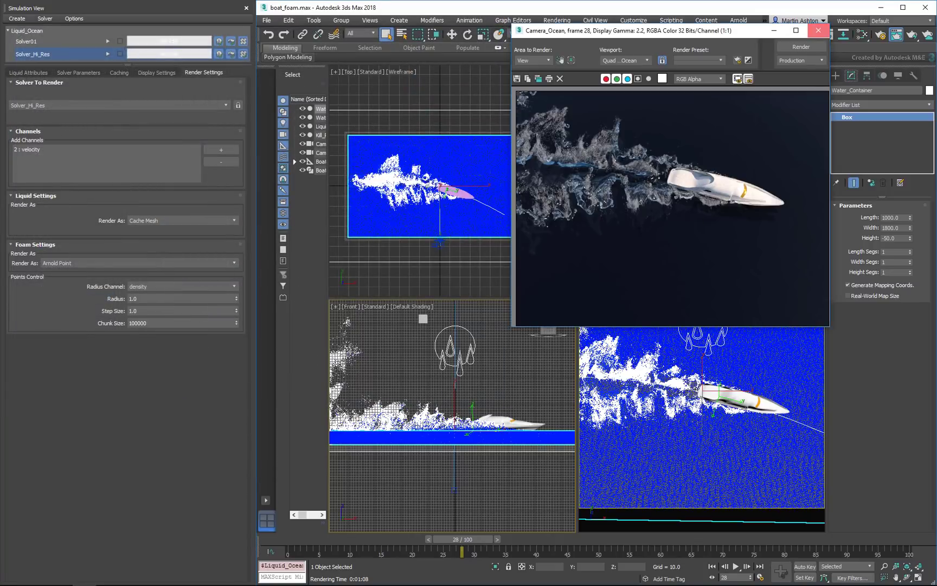
left_click(819, 30)
key("F10")
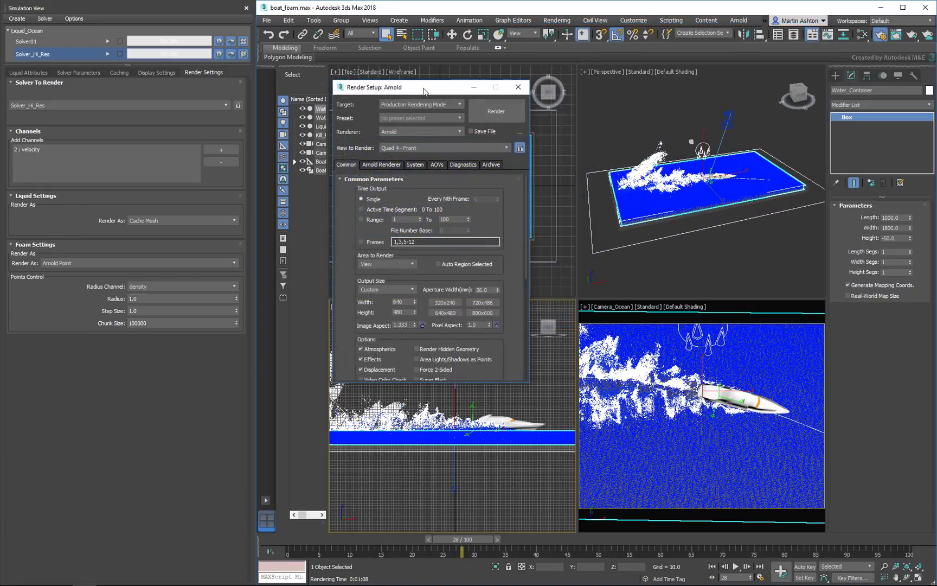
left_click(388, 165)
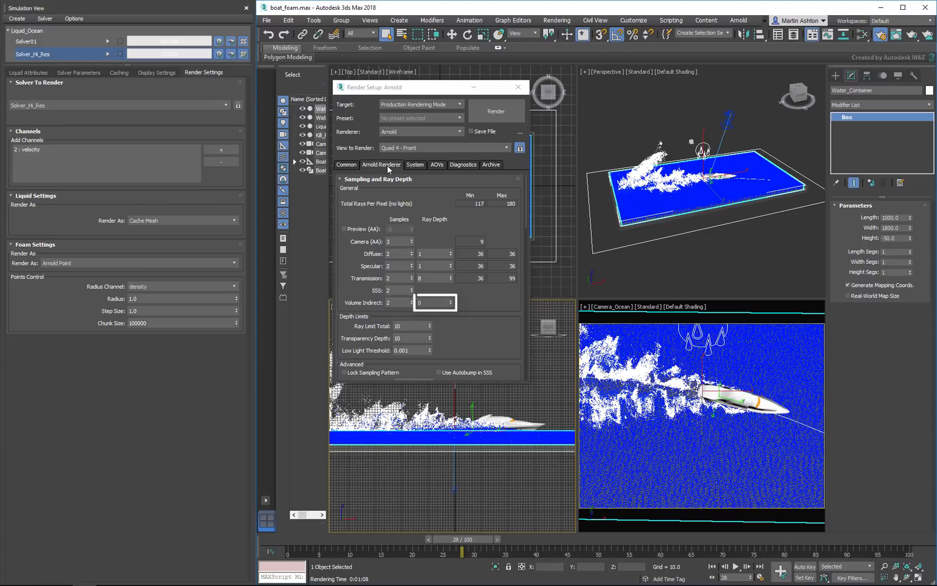
double_click(433, 303)
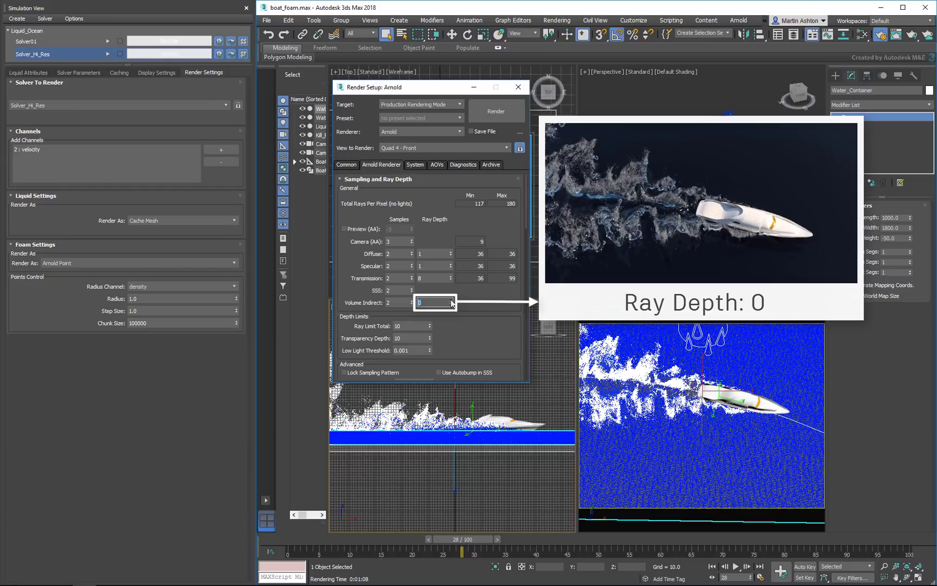
type("1")
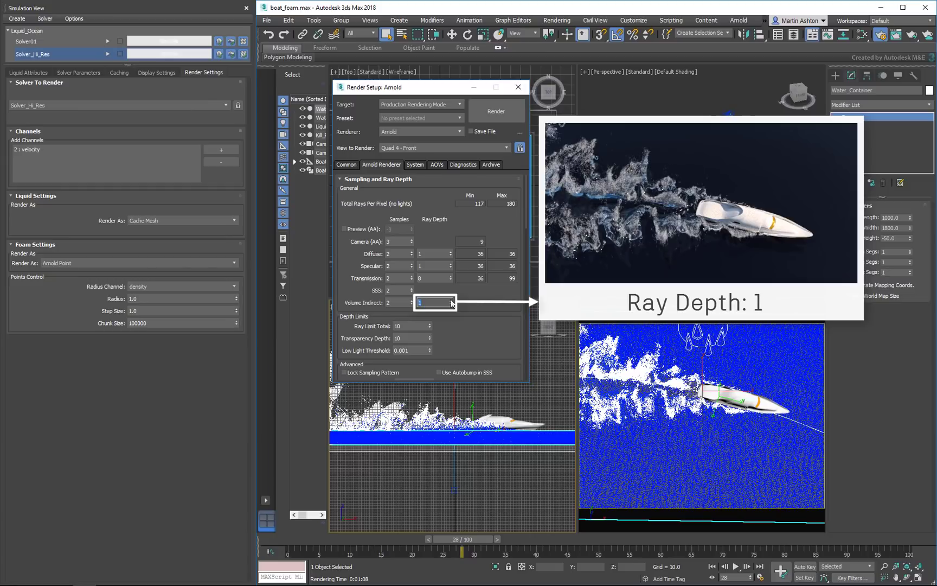
left_click(452, 301)
left_click(452, 301)
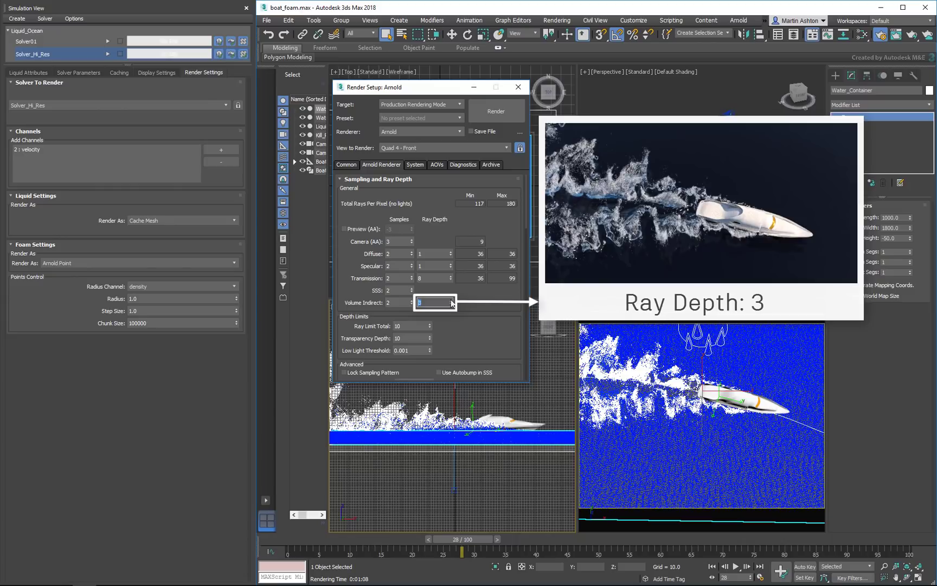
left_click(452, 301)
left_click(452, 301)
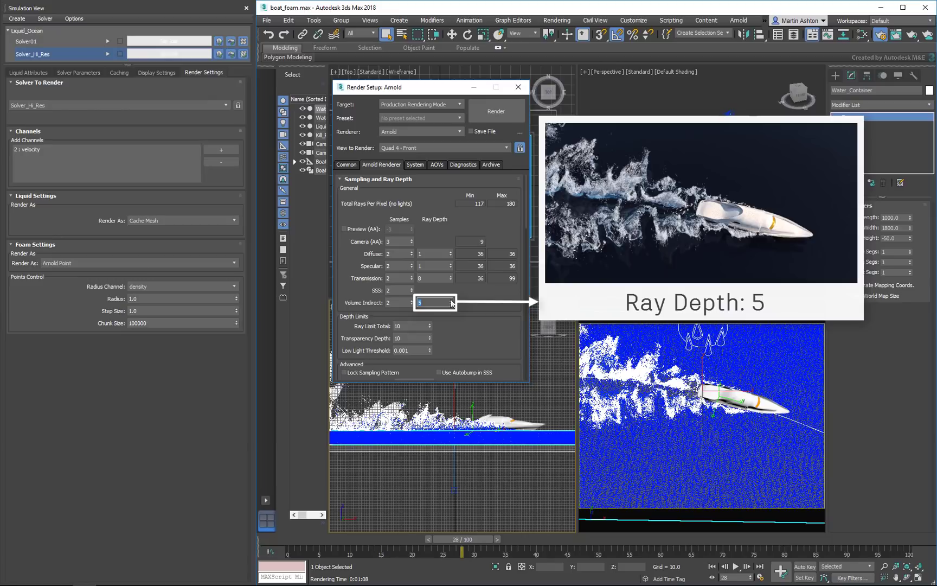
left_click(496, 111)
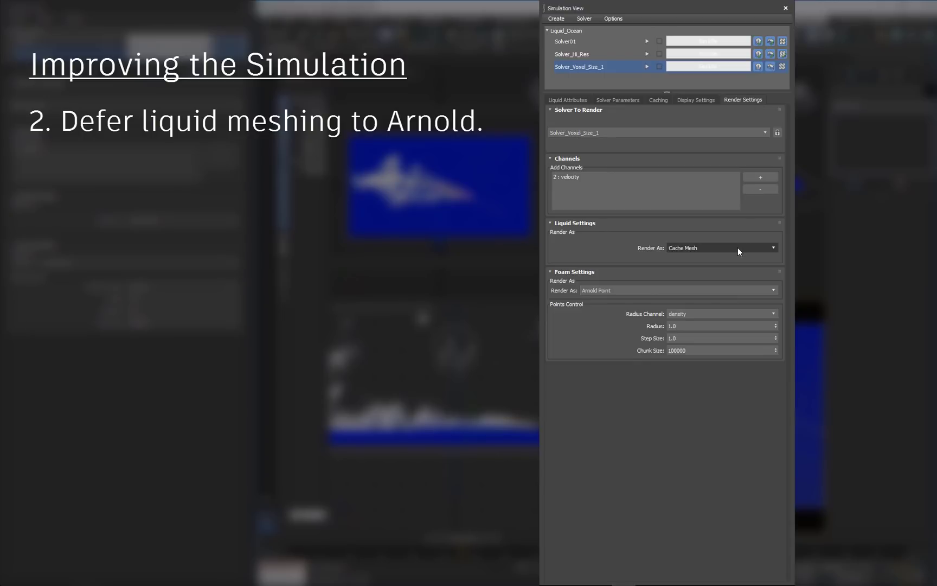
Set the liquid's Render As to Arnold Surface and change the foam Radius to 0.5.
left_click(737, 247)
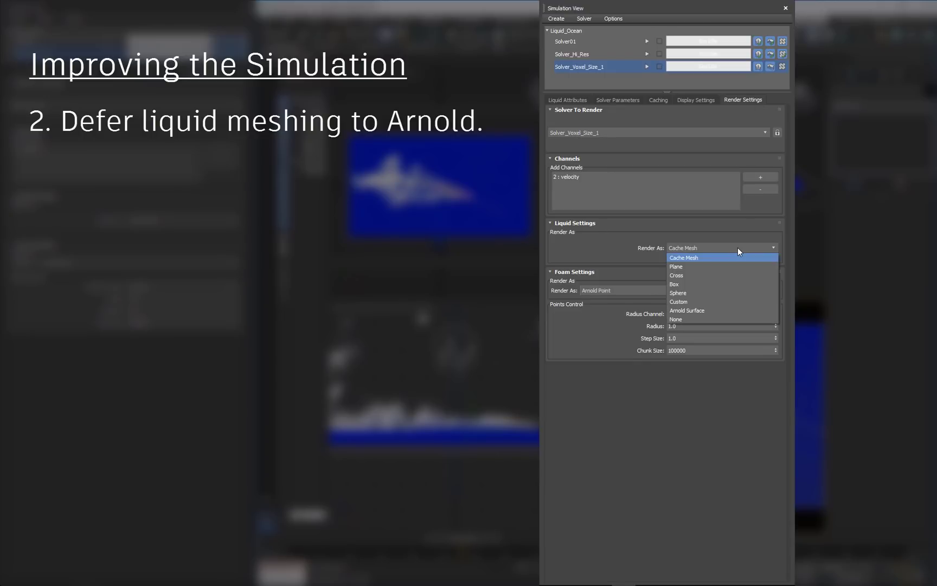
left_click(730, 309)
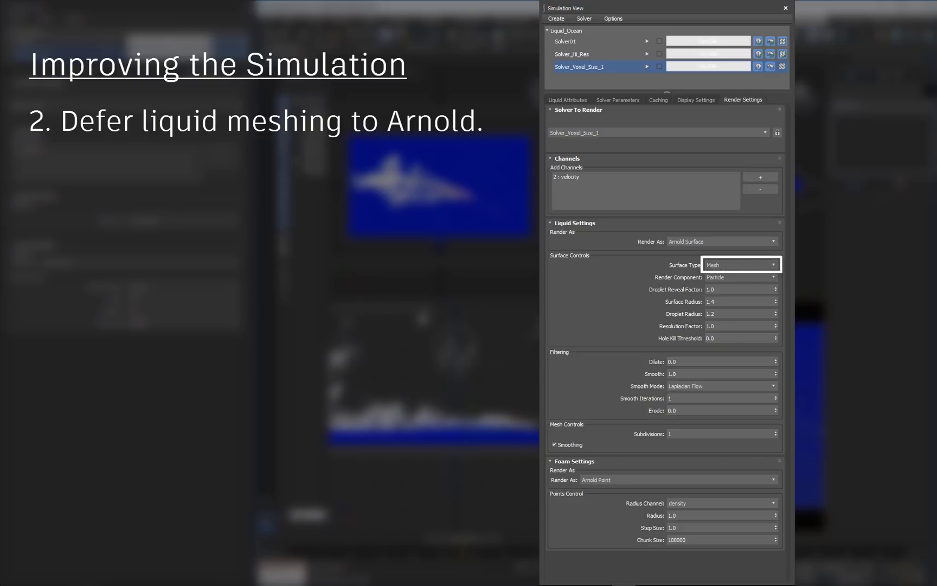
double_click(684, 515)
type("0.5")
key("Return")
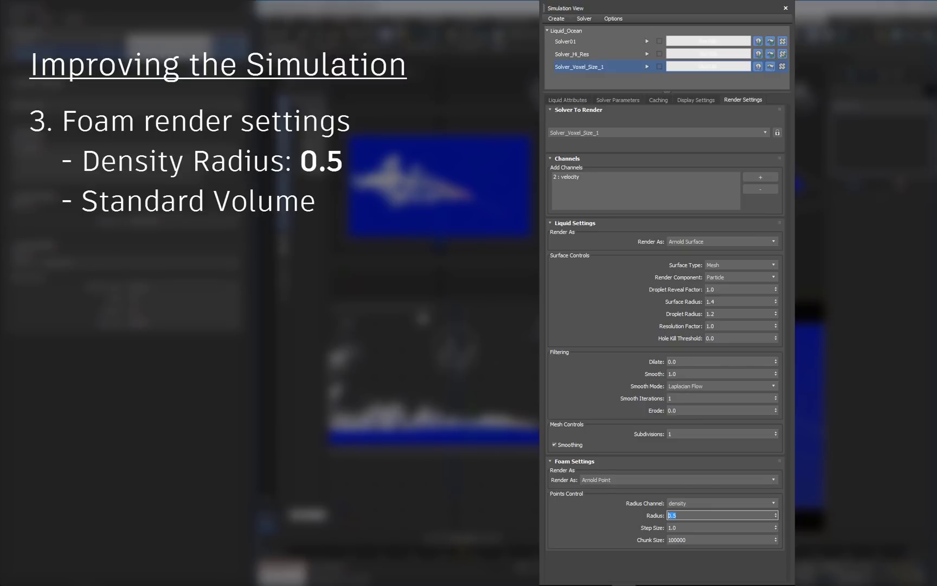